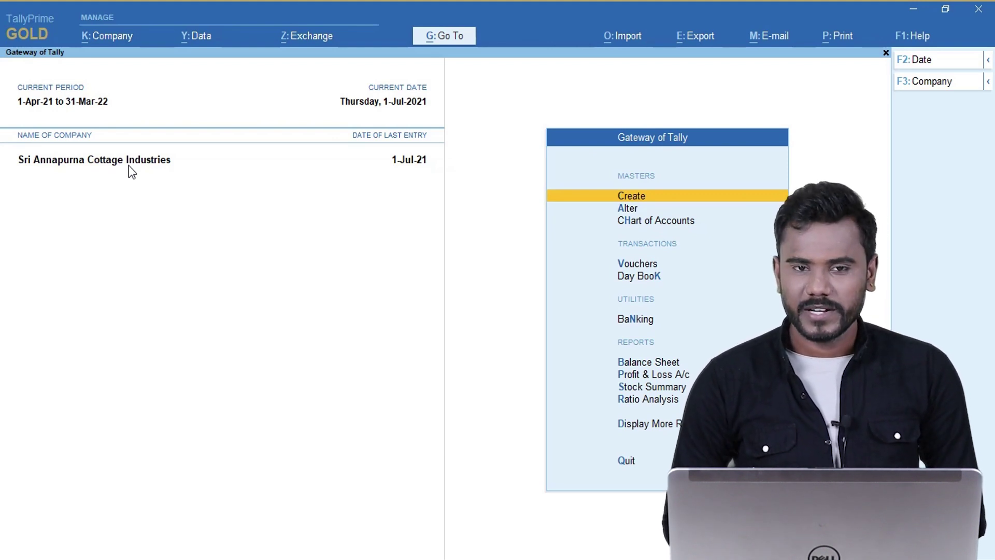
Step: Start creating a new company from the Company menu (Alt+K, Create)
key(alt+k)
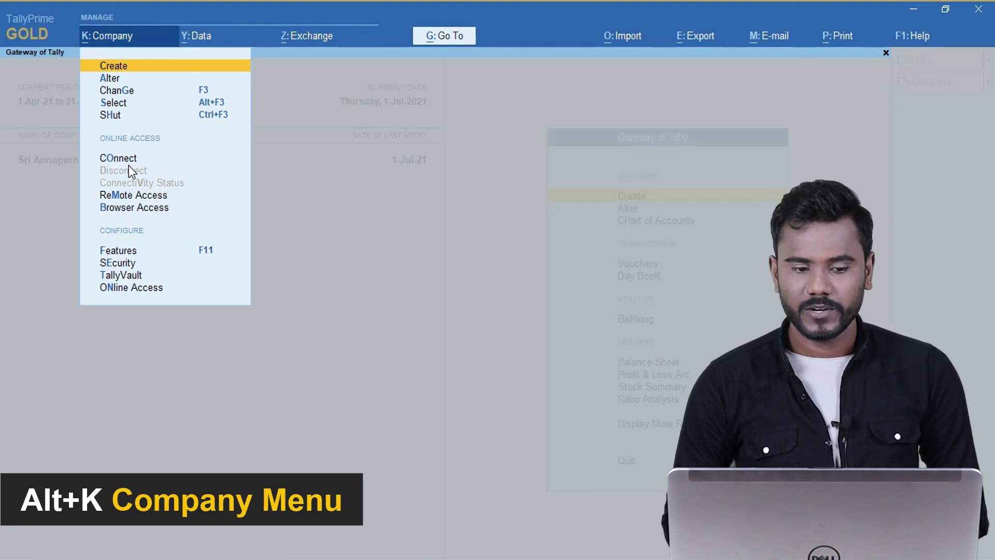
key(Return)
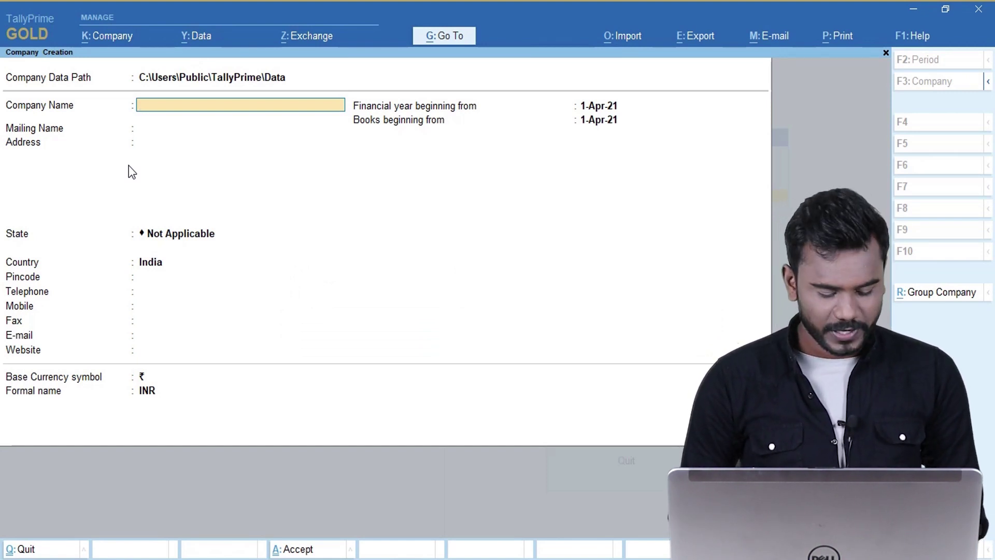
Step: Name the company 'Cambridge Solutions Ltd' and enter the first address line
text(Cambridge)
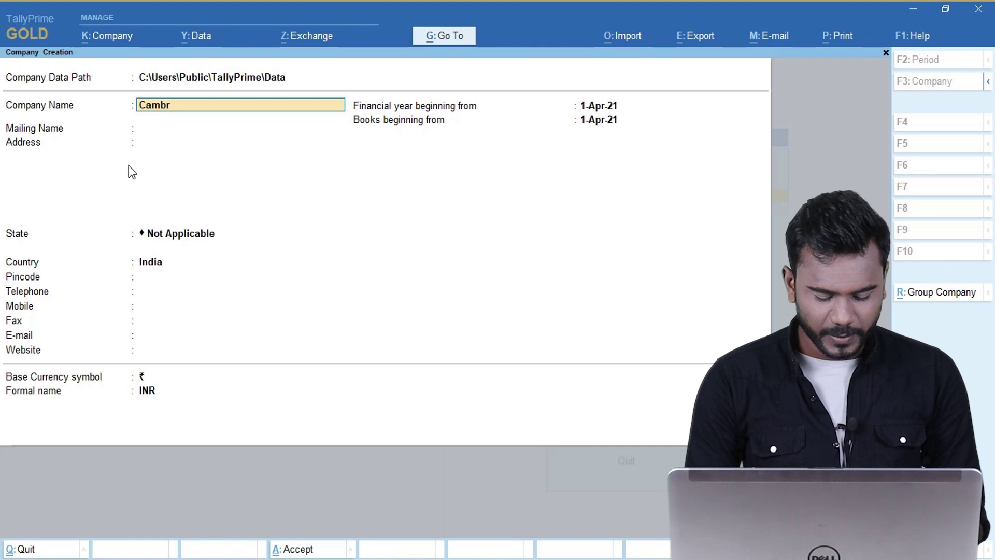
text( Solut)
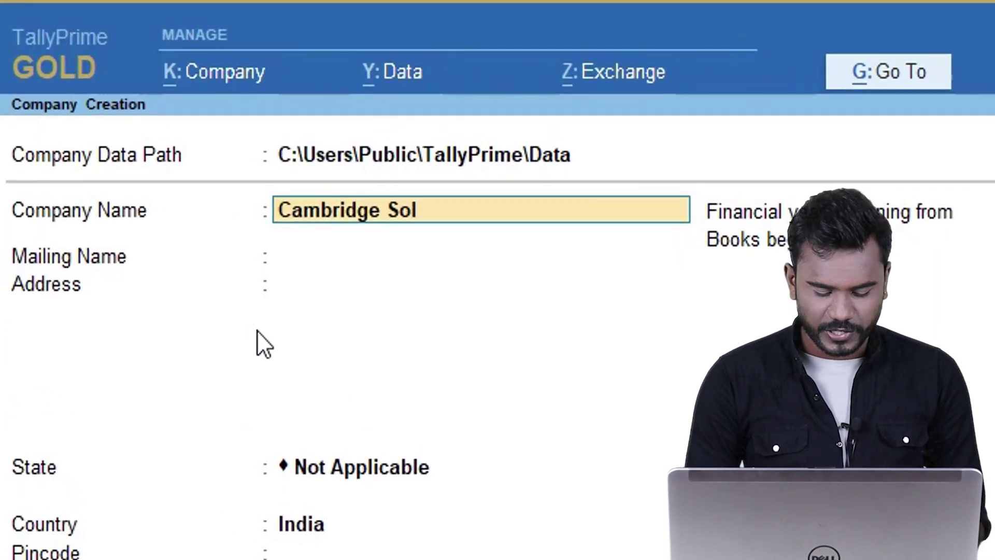
text(ions Lt)
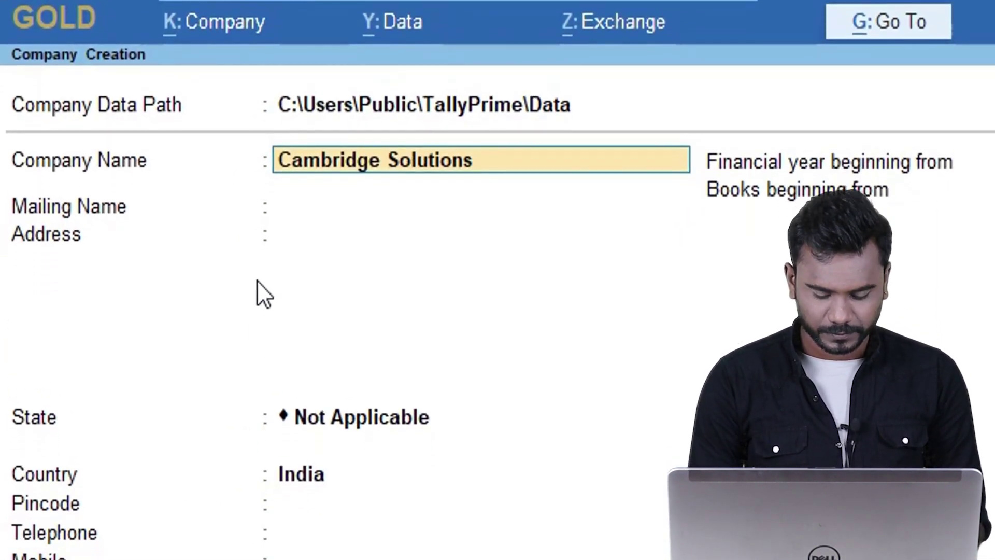
text(d)
key(Return)
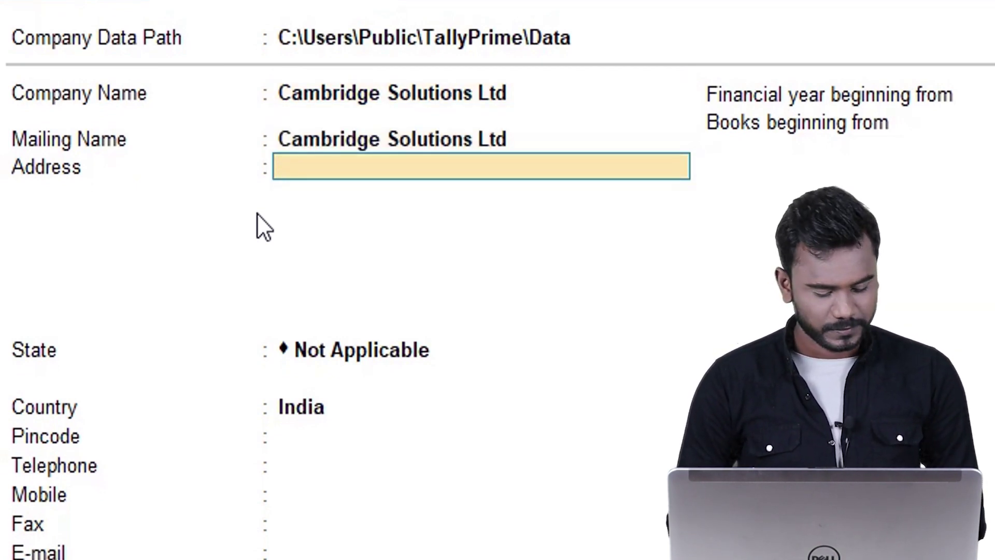
text(#Amsri Shamira,)
key(BackSpace)
key(BackSpace)
key(BackSpace)
key(BackSpace)
key(BackSpace)
key(BackSpace)
key(BackSpace)
key(BackSpace)
key(BackSpace)
key(BackSpace)
key(BackSpace)
key(BackSpace)
key(BackSpace)
key(BackSpace)
key(BackSpace)
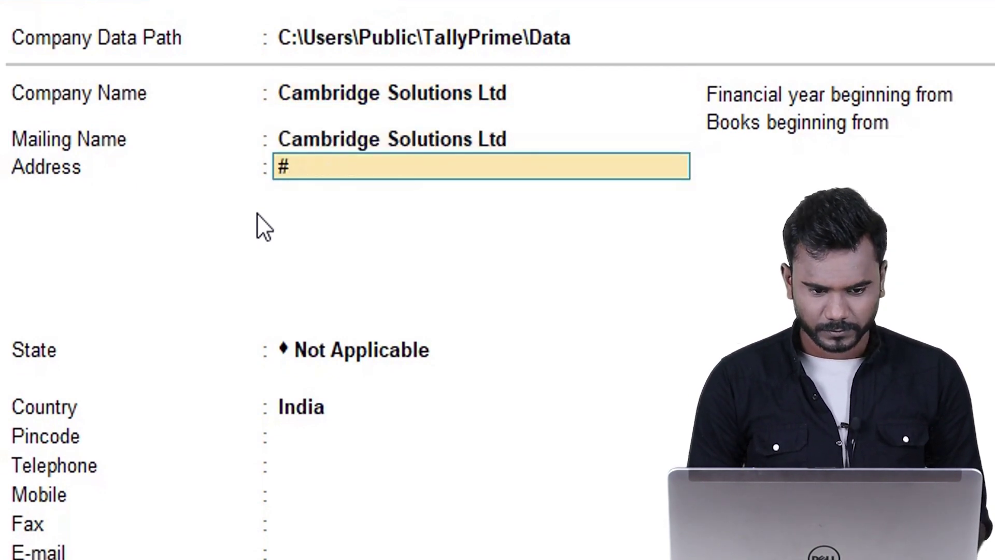
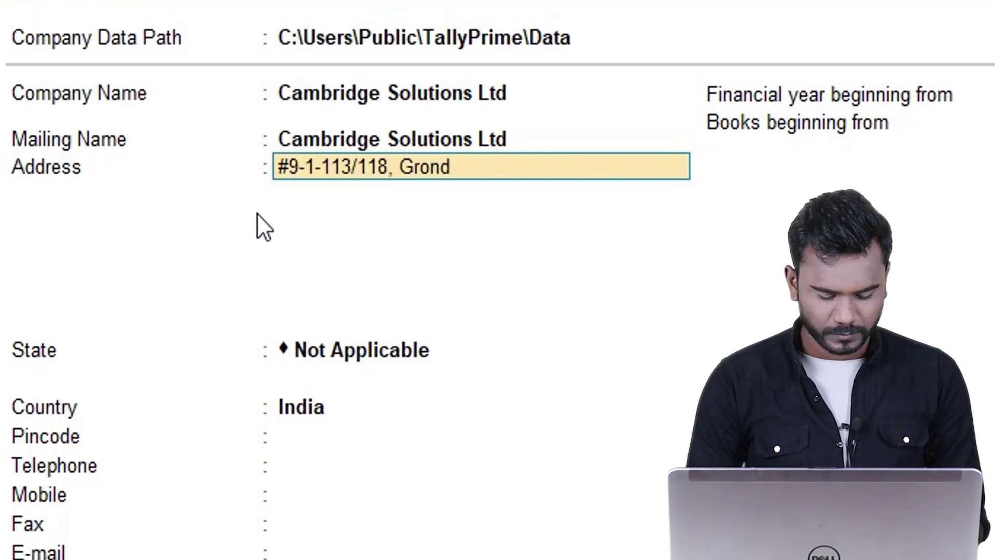
key(Return)
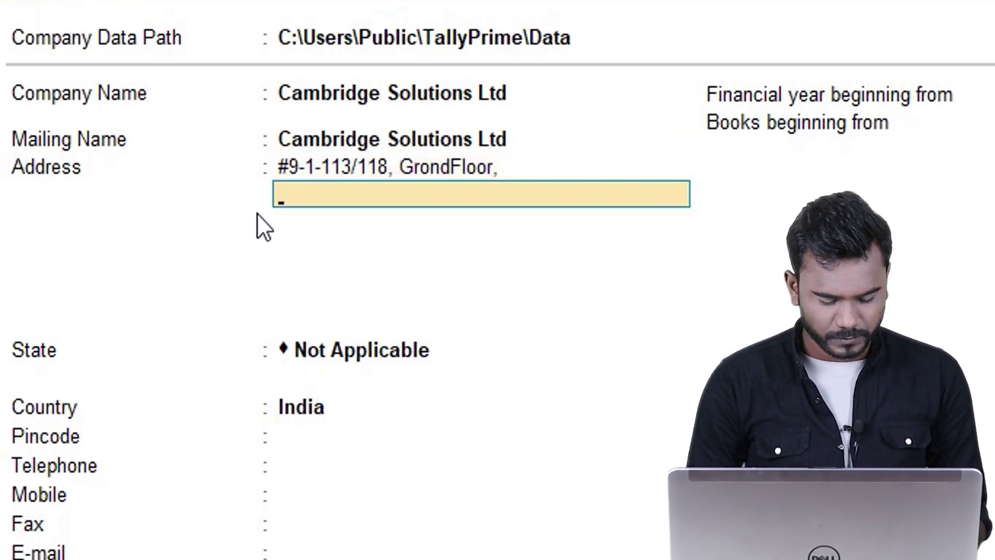
Step: Enter the second and third address lines, ending with Secunderabad
text(5)
key(BackSpace)
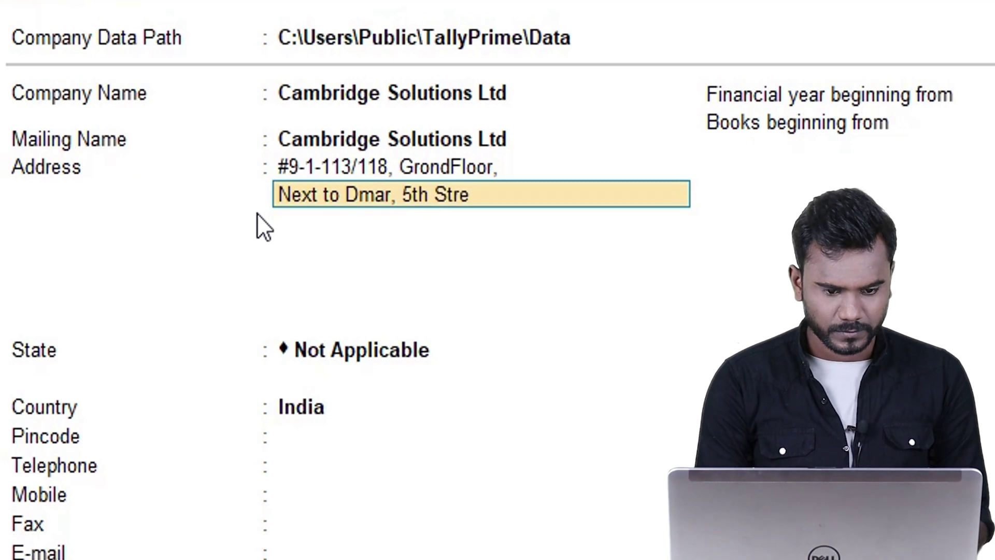
key(Return)
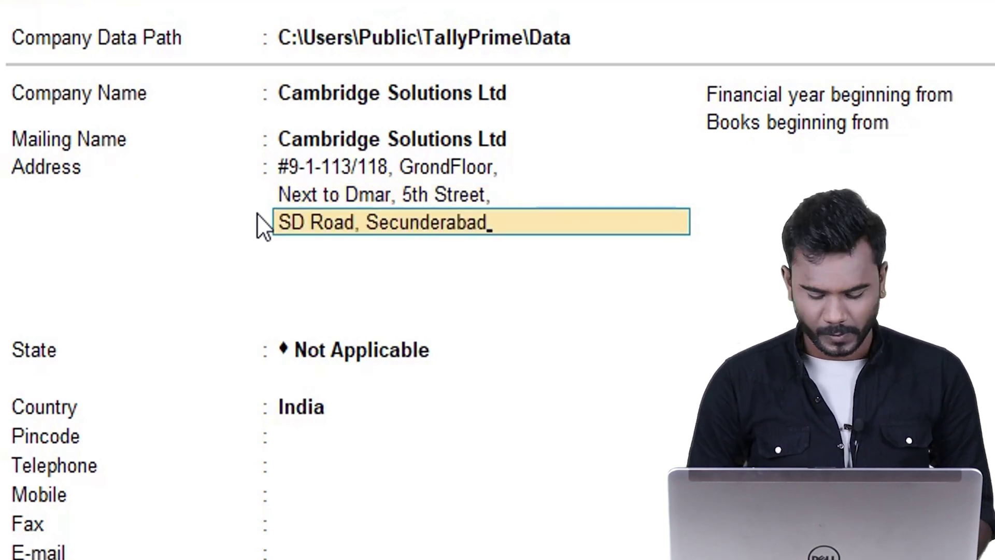
key(Return)
key(Return)
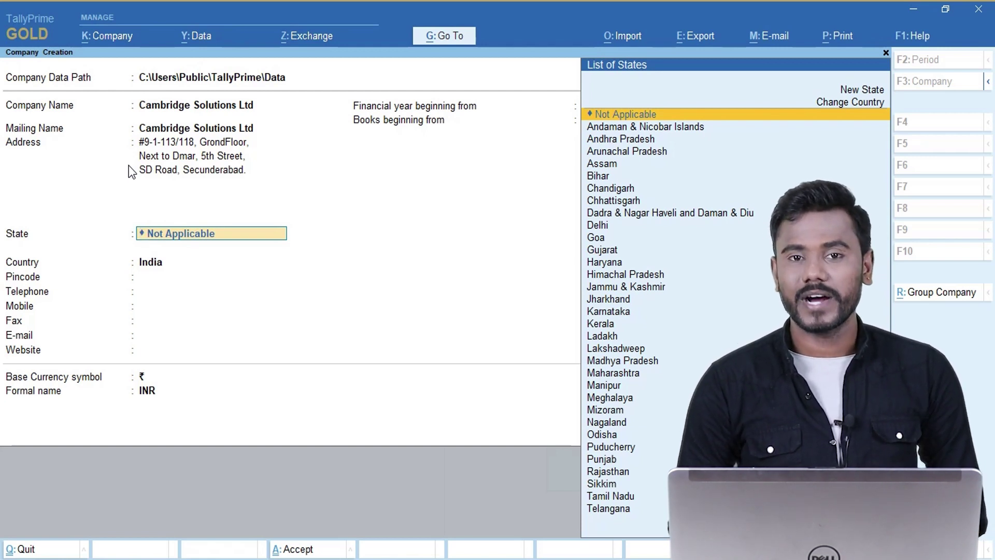
Step: Set the State to Telangana and the Pincode to 500003
text(Te)
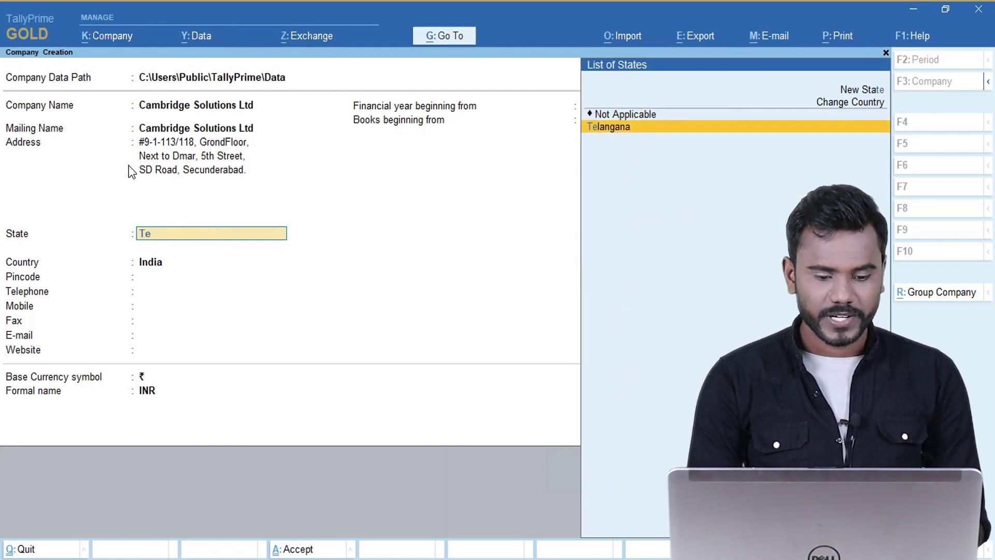
key(Return)
key(Return)
key(BackSpace)
text(500003)
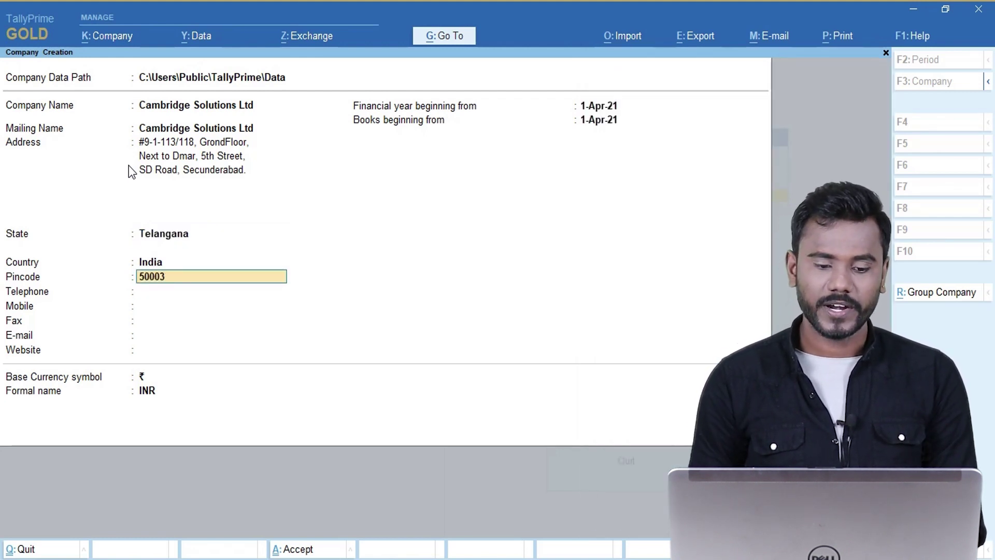
key(BackSpace)
text(03)
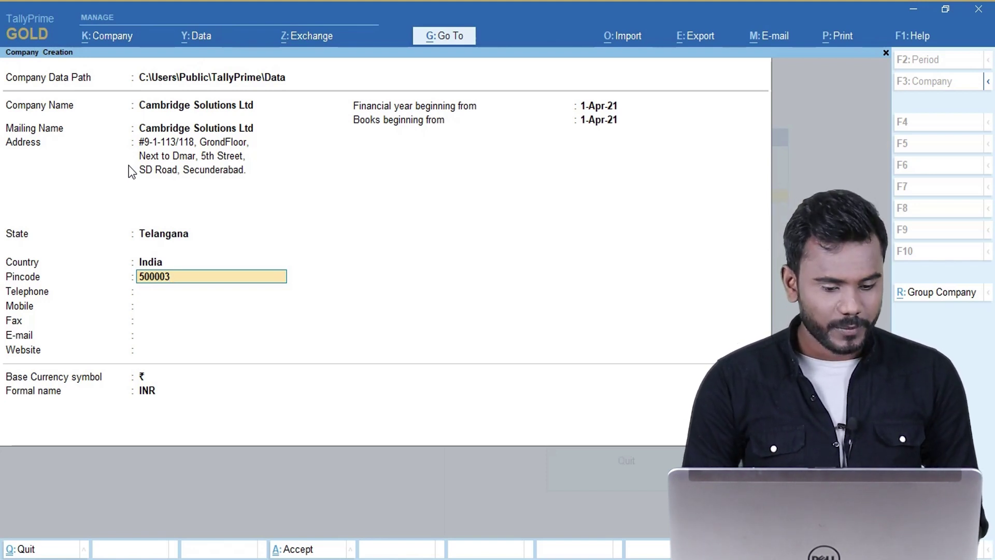
Step: Accept the company creation form and review the company feature settings
key(ctrl)
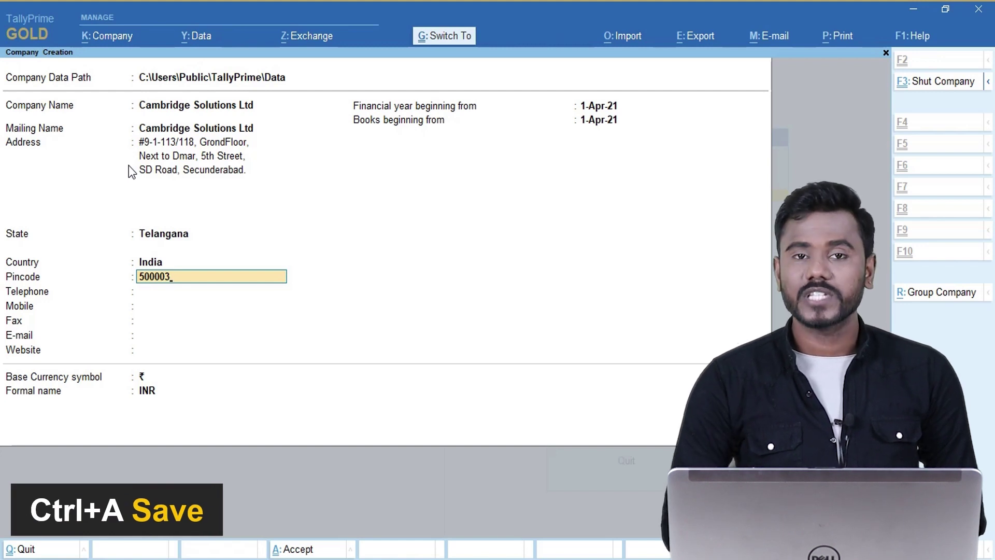
key(ctrl+a)
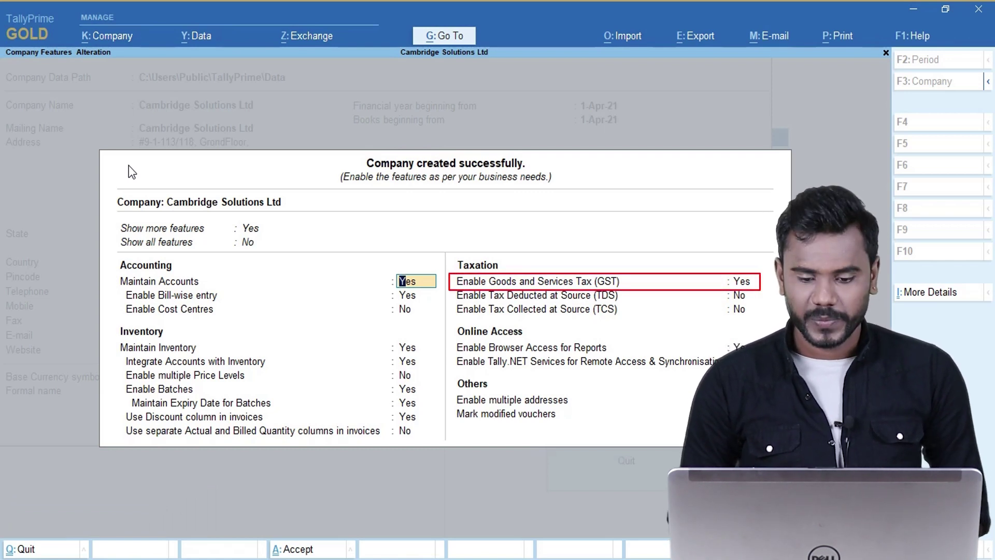
key(Down)
key(Down)
key(Down)
key(Down)
key(Down)
key(Down)
key(Down)
key(Down)
key(Down)
key(Down)
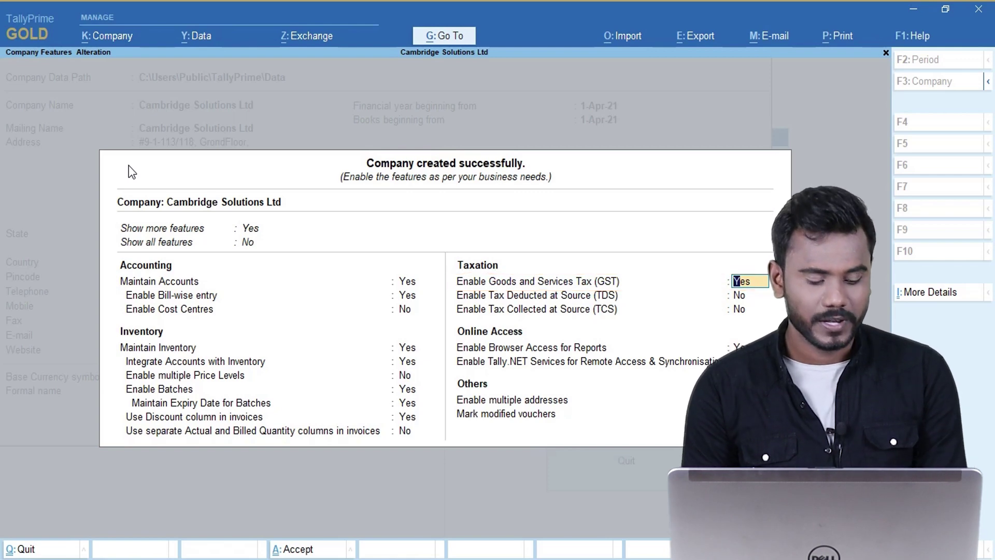
Step: Accept the features, then reopen Company Features (F11) and move down past accounting and inventory settings
key(ctrl+a)
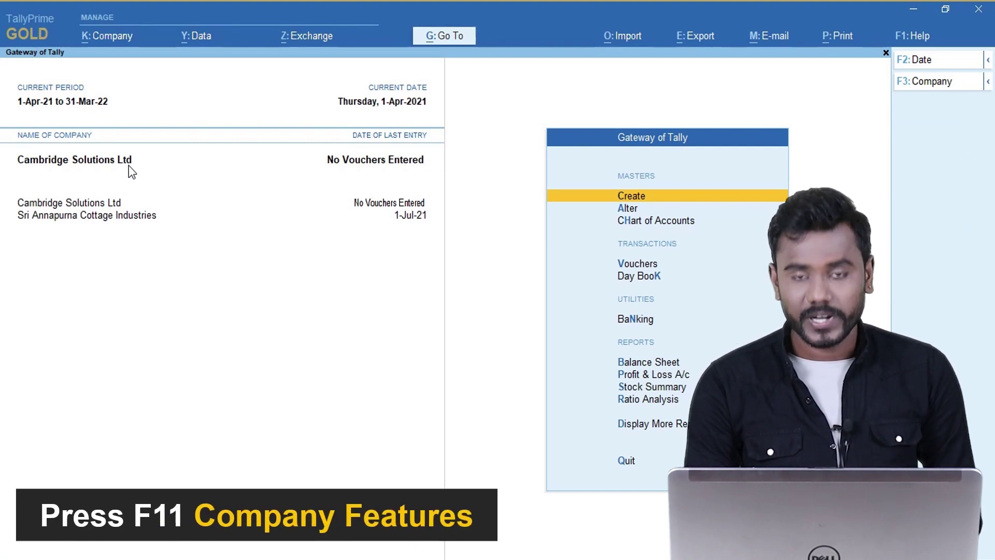
key(F11)
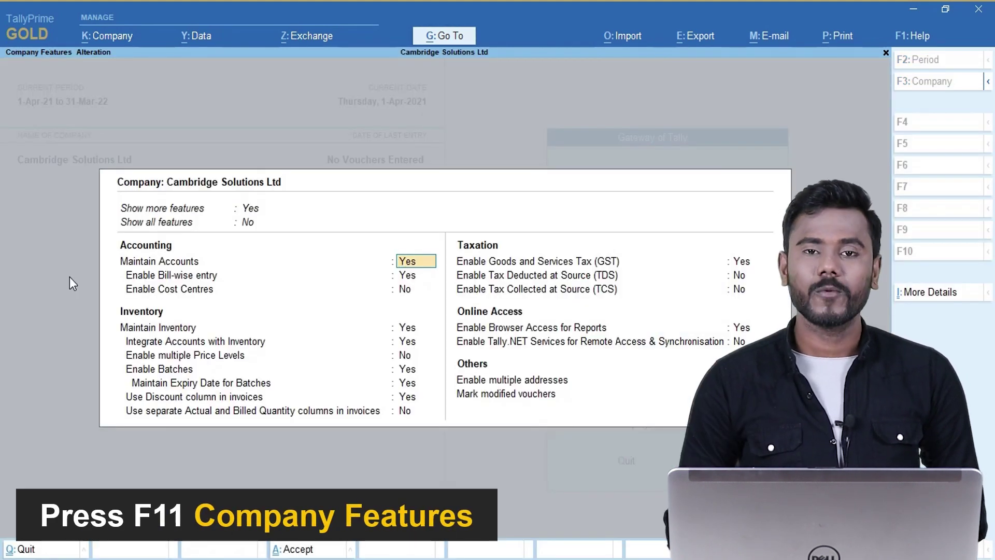
key(Return)
key(Return)
key(Return)
key(Return)
key(Return)
key(Return)
key(Return)
key(Return)
key(Return)
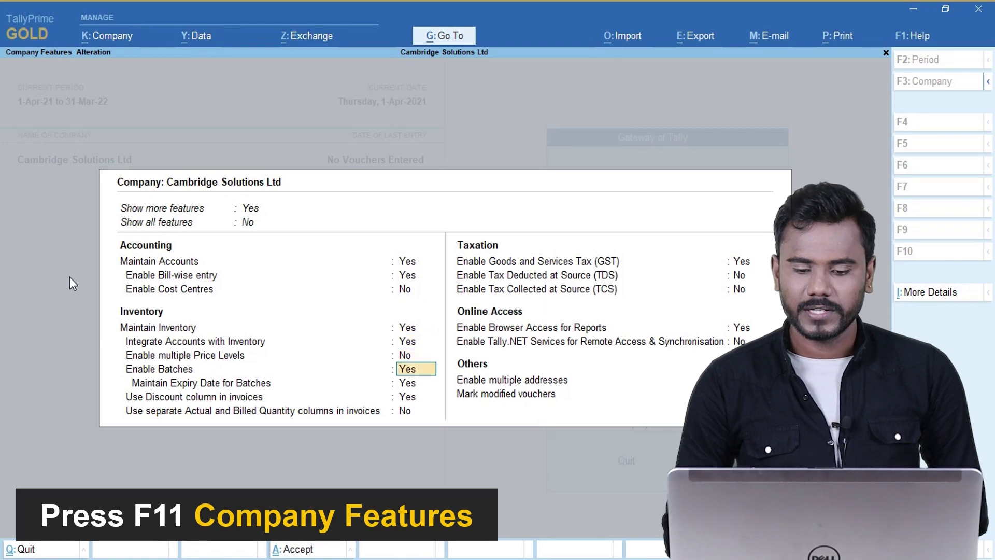
key(Return)
key(Return)
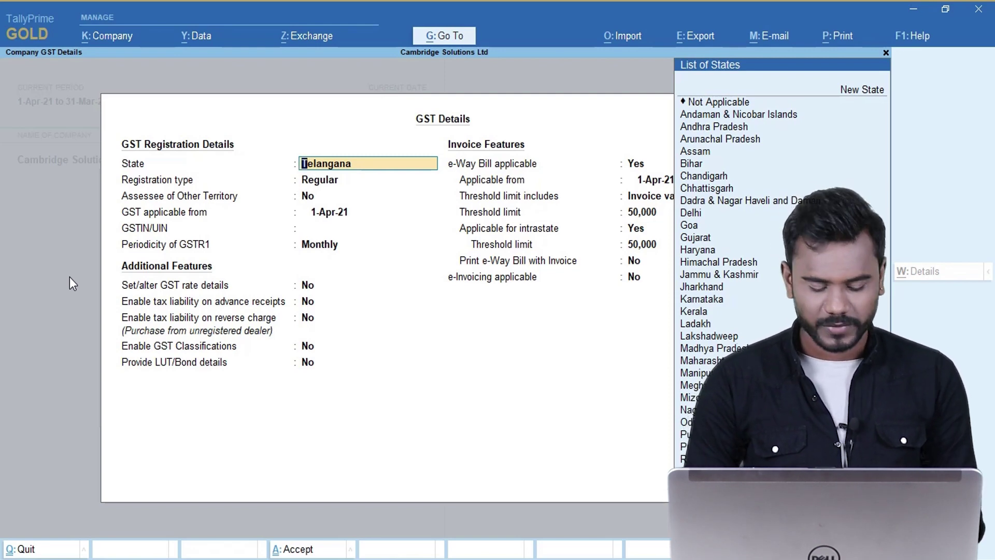
Step: Set the GST state to Telangana and the registration type to Regular
text(Te)
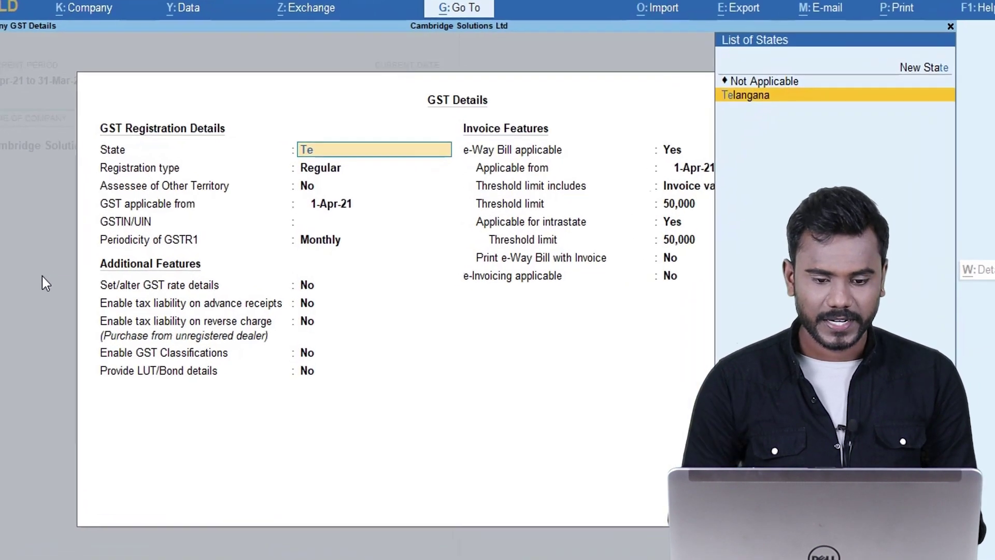
key(Return)
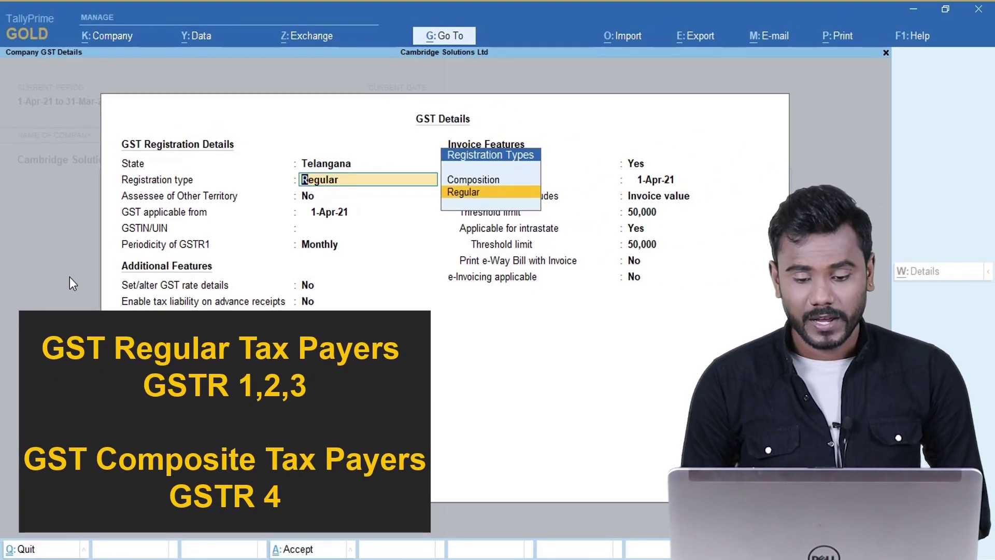
key(Up)
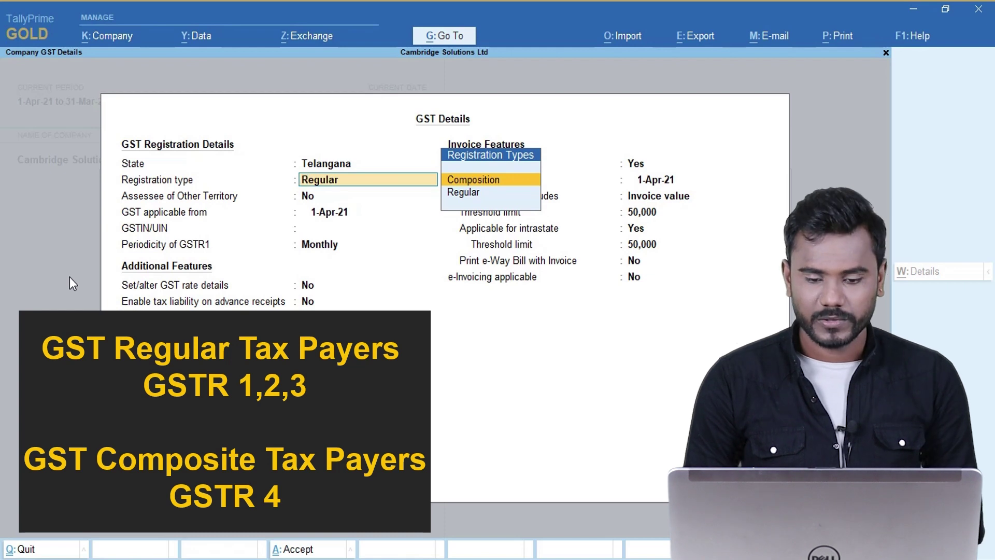
key(Down)
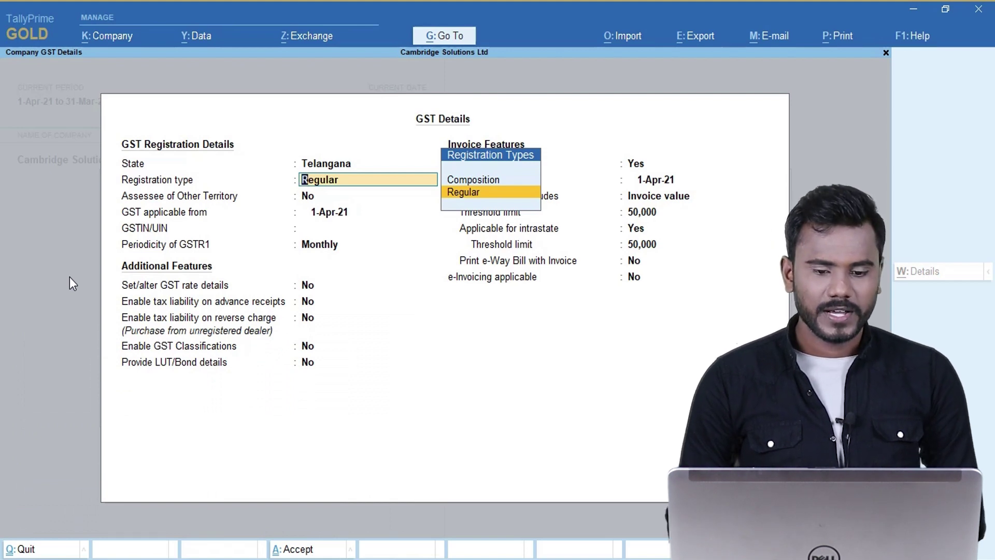
key(Return)
key(Return)
key(Return)
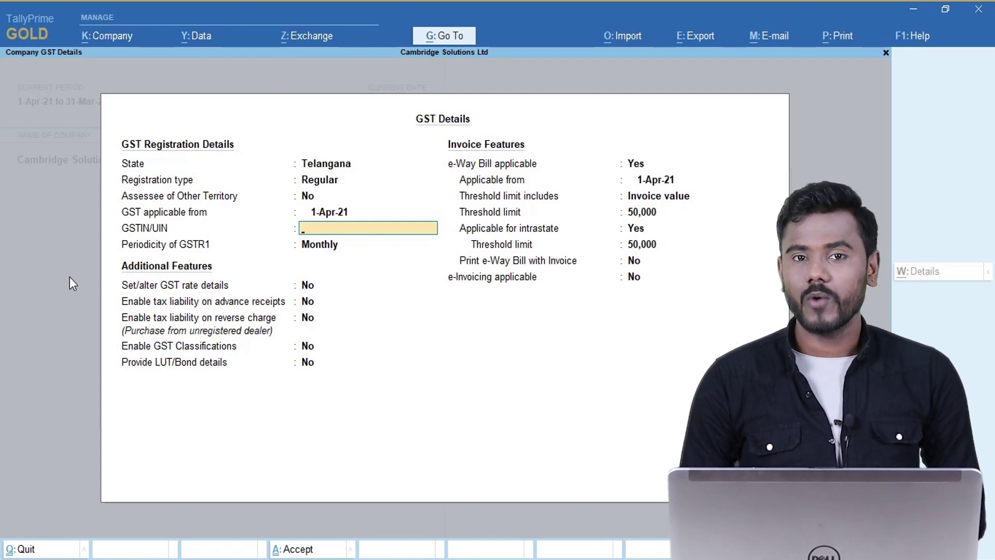
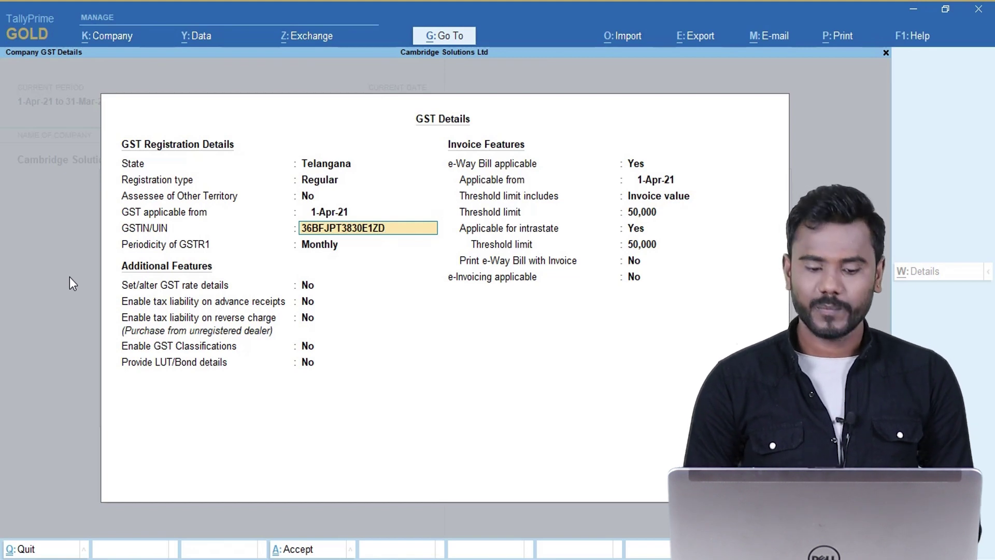
Step: Enter the company's full GSTIN in the GSTIN/UIN field
key(ctrl)
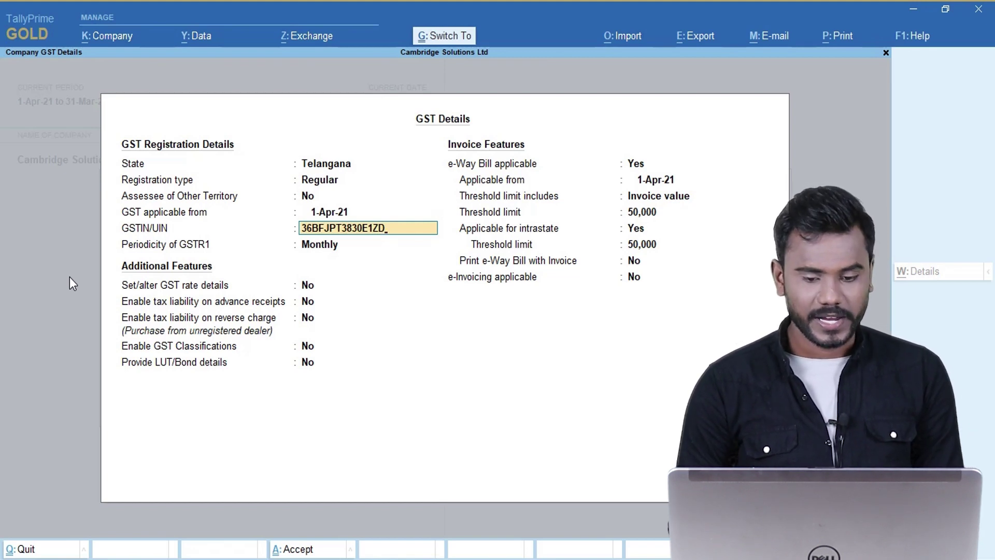
Step: Save the GST Details and then the Company Features with Ctrl+A
key(ctrl+a)
key(ctrl)
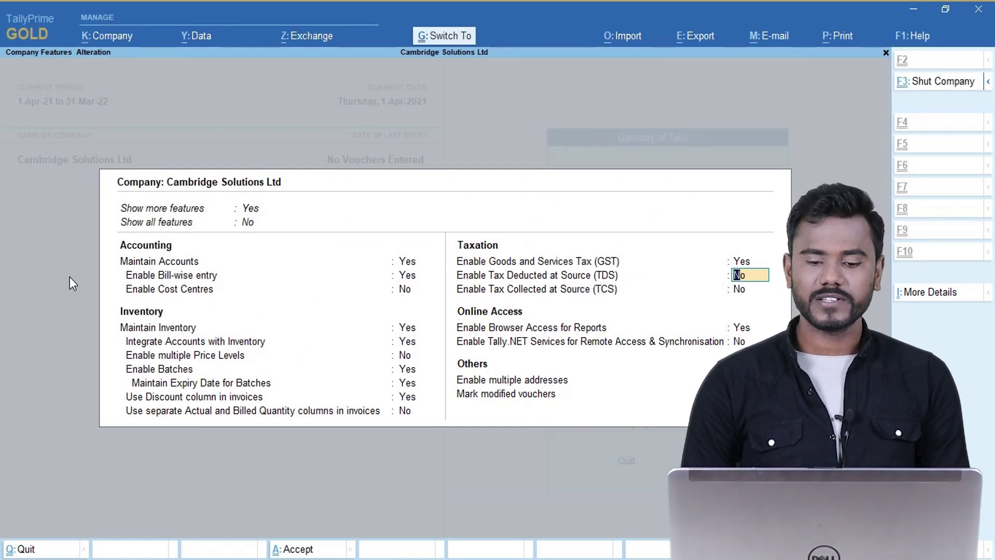
key(ctrl+a)
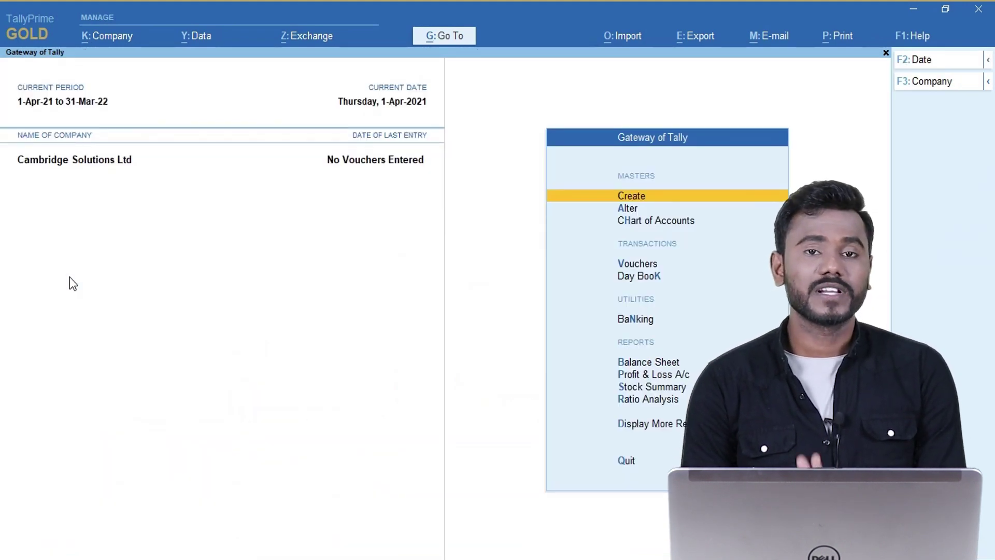